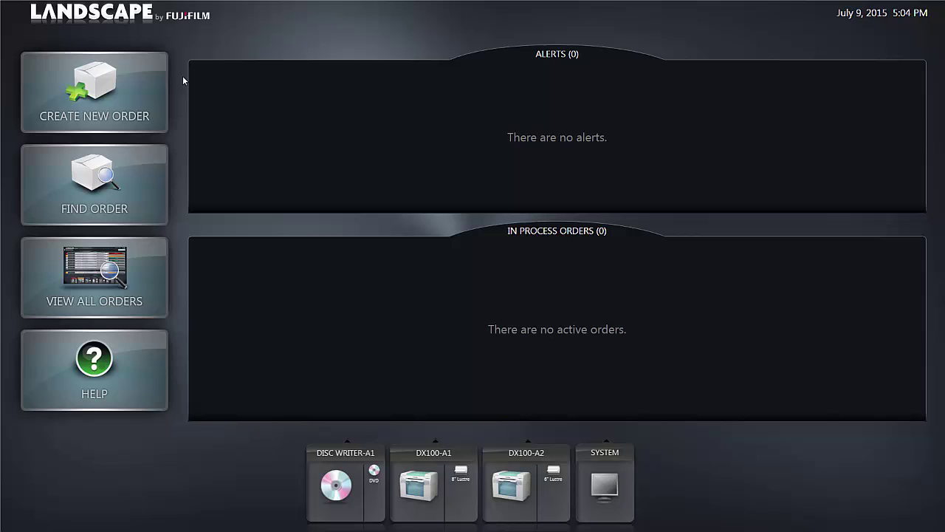
Step: Start a new order and enter the customer's first and last name, phone number and e-mail
{"action": "left_click", "coordinate": [127, 95]}
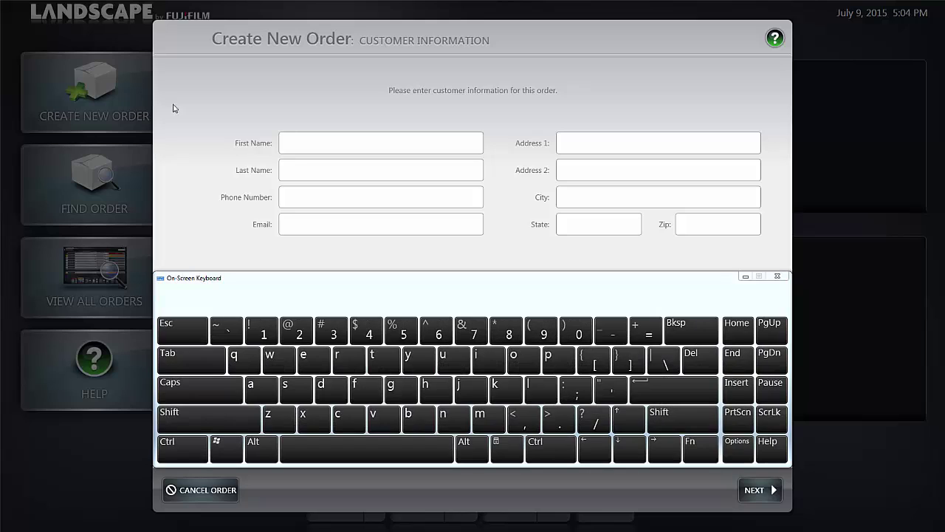
{"action": "left_click", "coordinate": [300, 140]}
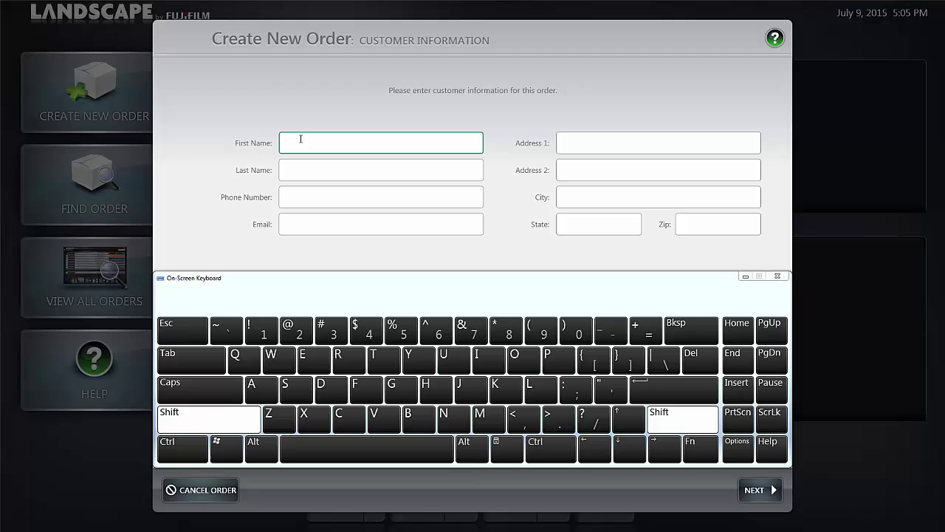
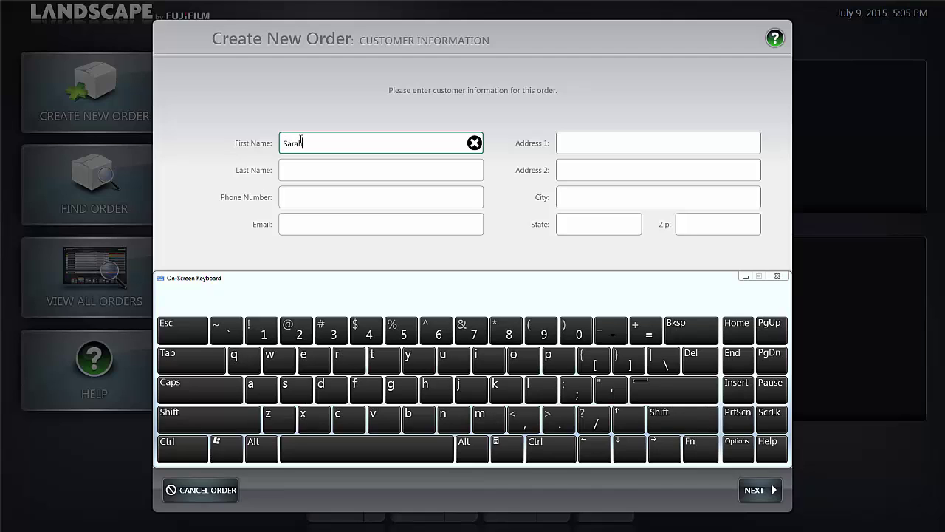
{"action": "key", "text": "Tab"}
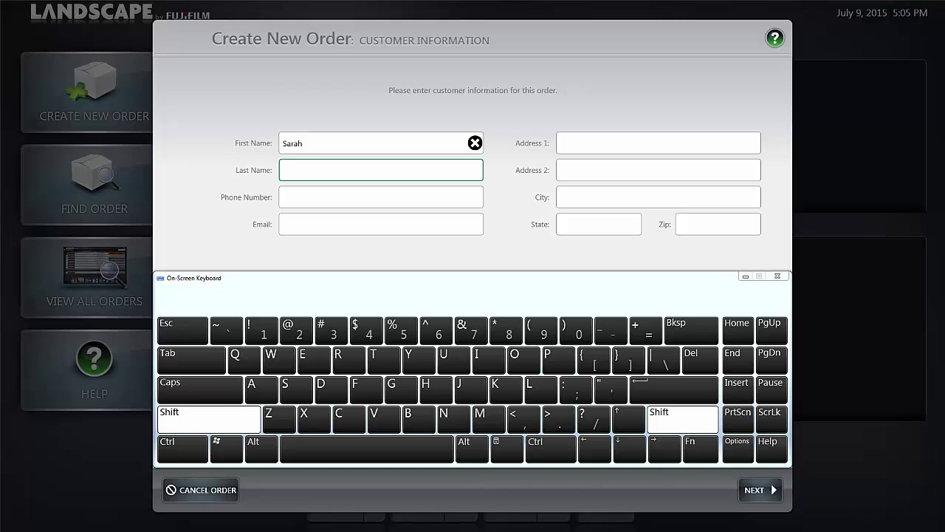
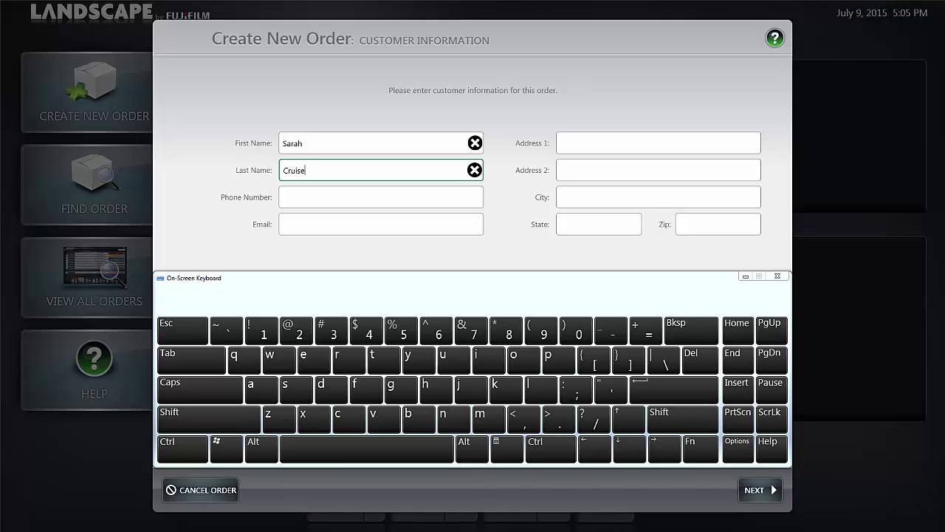
{"action": "left_click", "coordinate": [301, 195]}
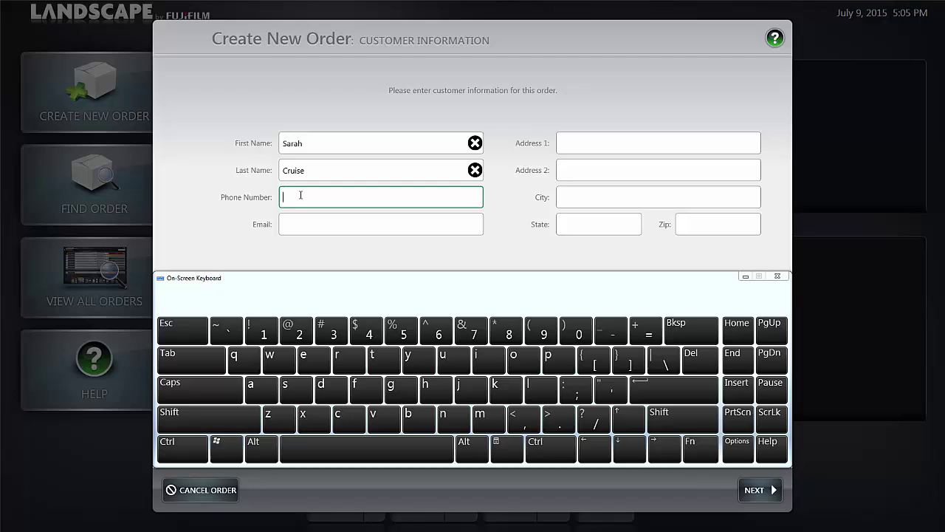
{"action": "type", "text": "5555551234"}
{"action": "left_click", "coordinate": [287, 222]}
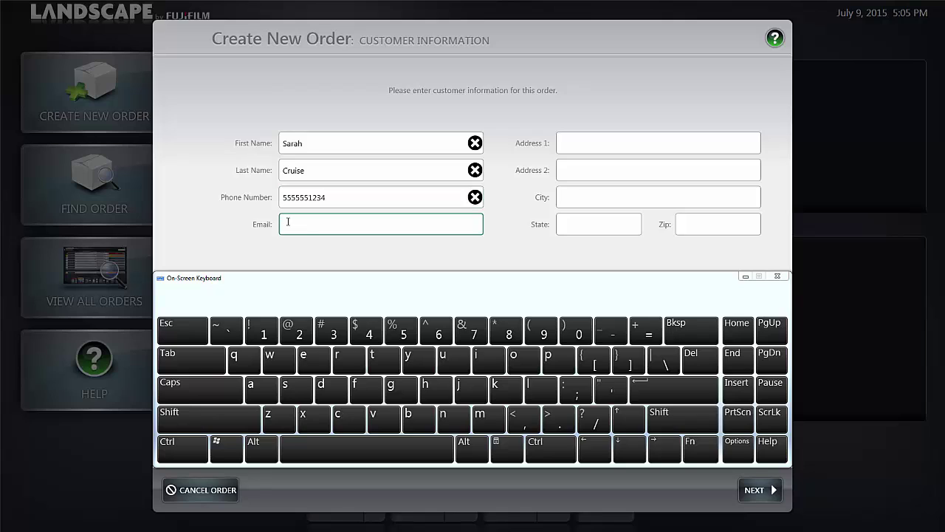
Step: Enter the customer's street address, city, state and zip code
{"action": "left_click", "coordinate": [562, 144]}
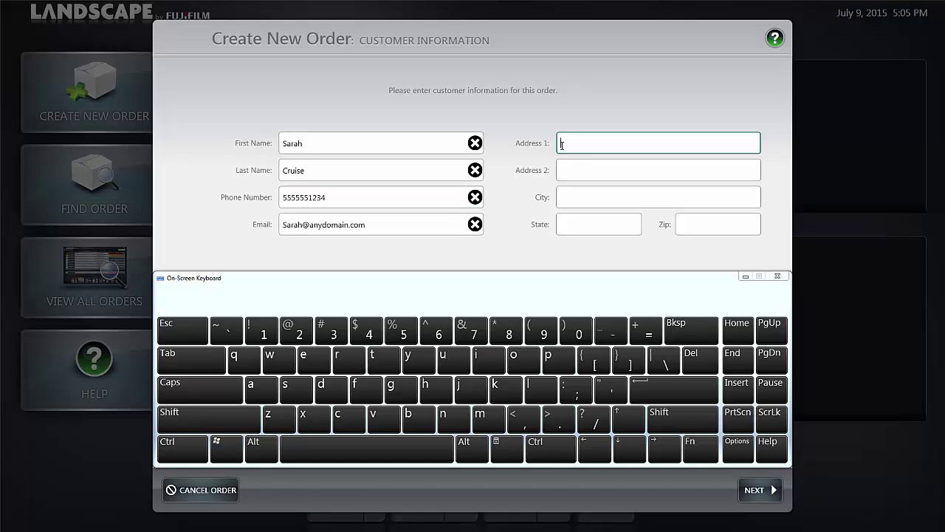
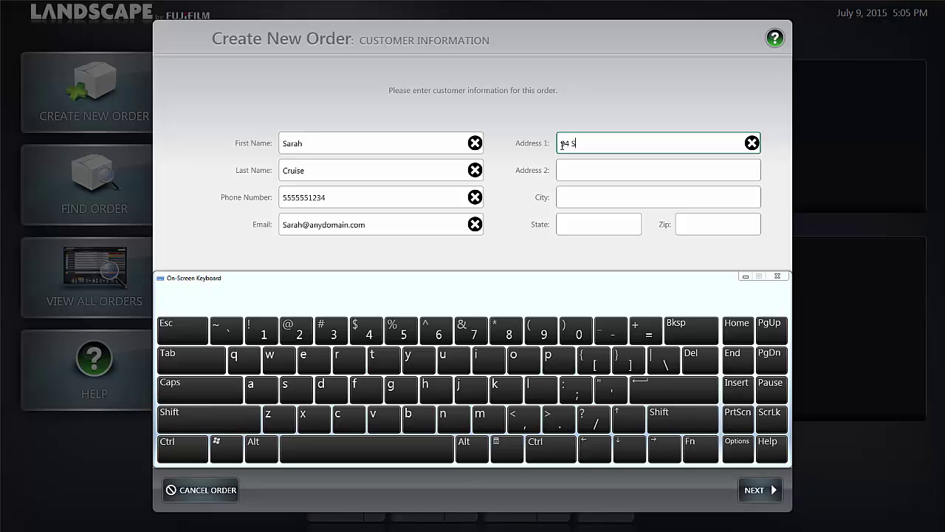
{"action": "left_click", "coordinate": [568, 198]}
{"action": "type", "text": "N"}
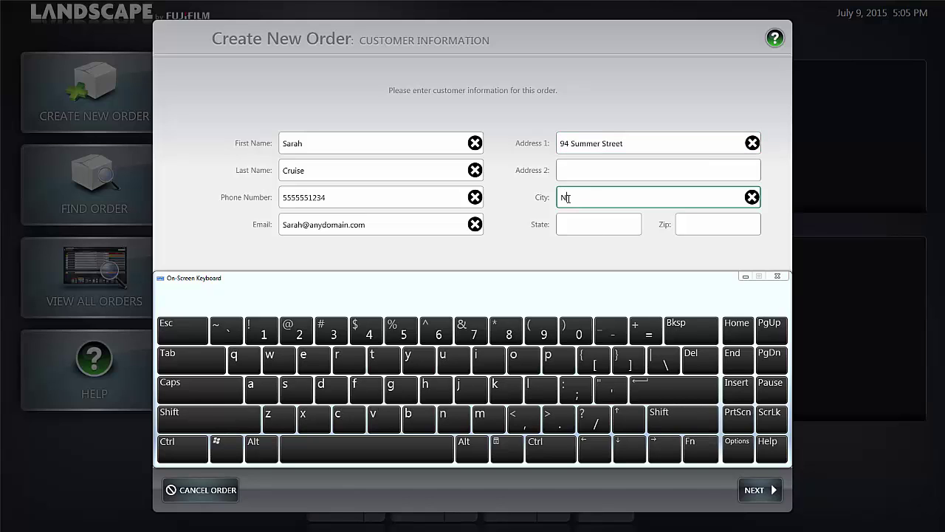
{"action": "type", "text": "orth Brookfield"}
{"action": "left_click", "coordinate": [572, 222]}
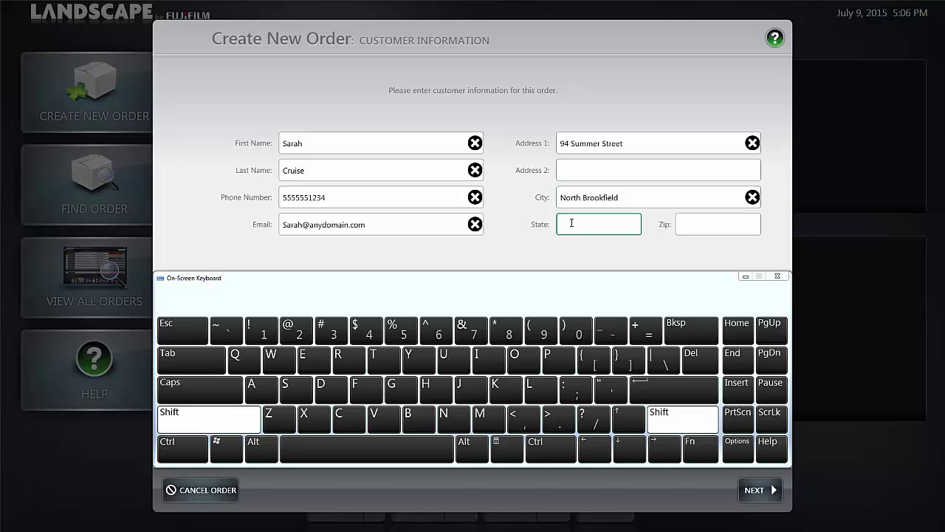
{"action": "type", "text": "MA"}
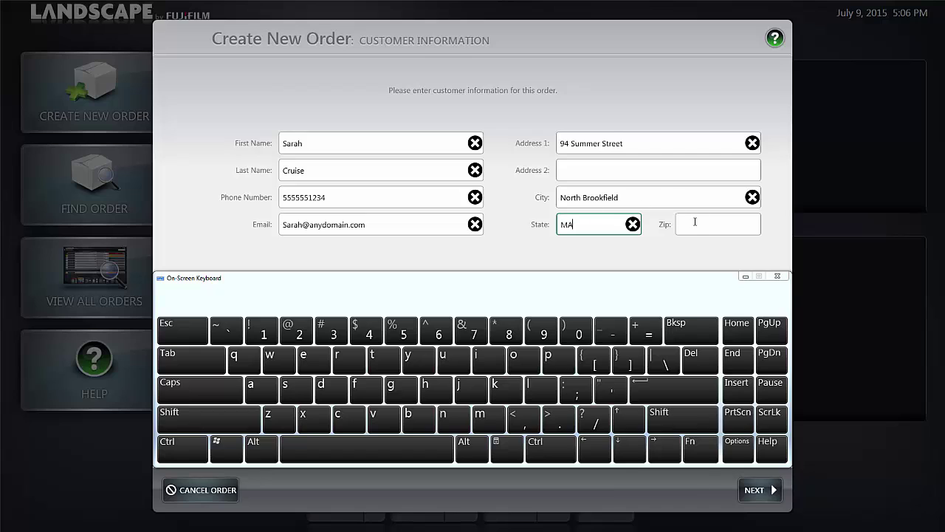
{"action": "left_click", "coordinate": [690, 223]}
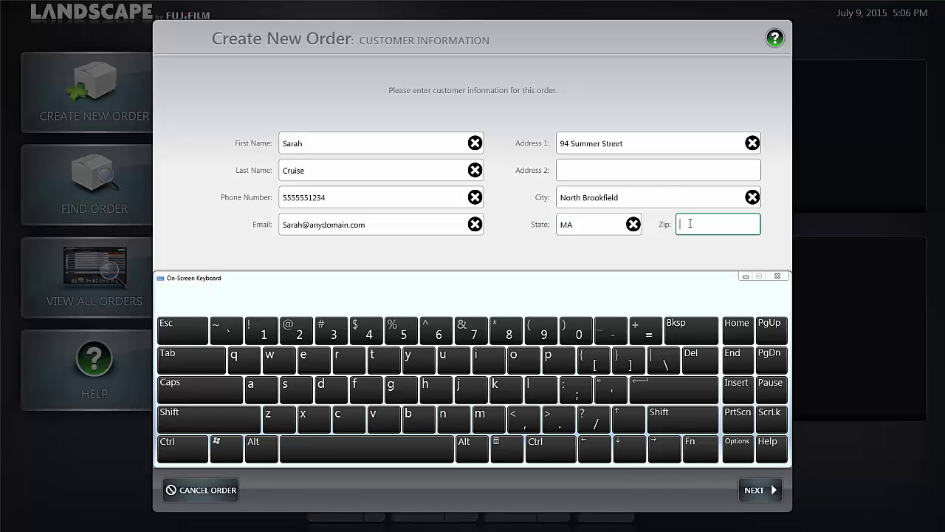
{"action": "type", "text": "01535"}
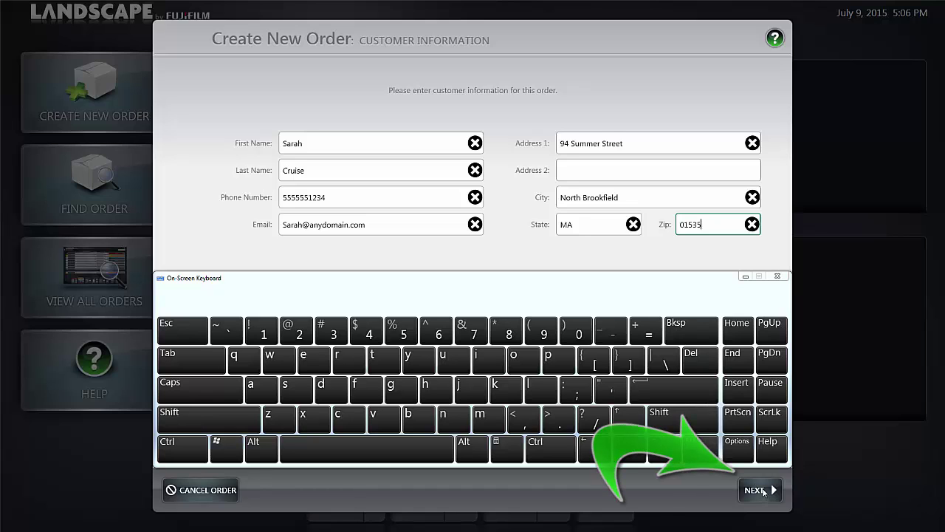
Step: Add Red Eye Reduction to the order alongside Auto Correct and continue to Product Selection
{"action": "left_click", "coordinate": [764, 492]}
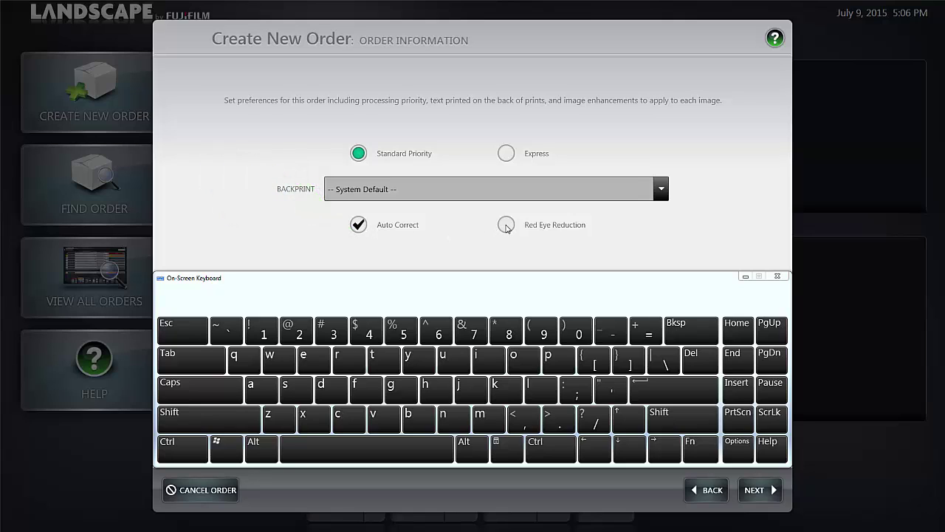
{"action": "left_click", "coordinate": [506, 225]}
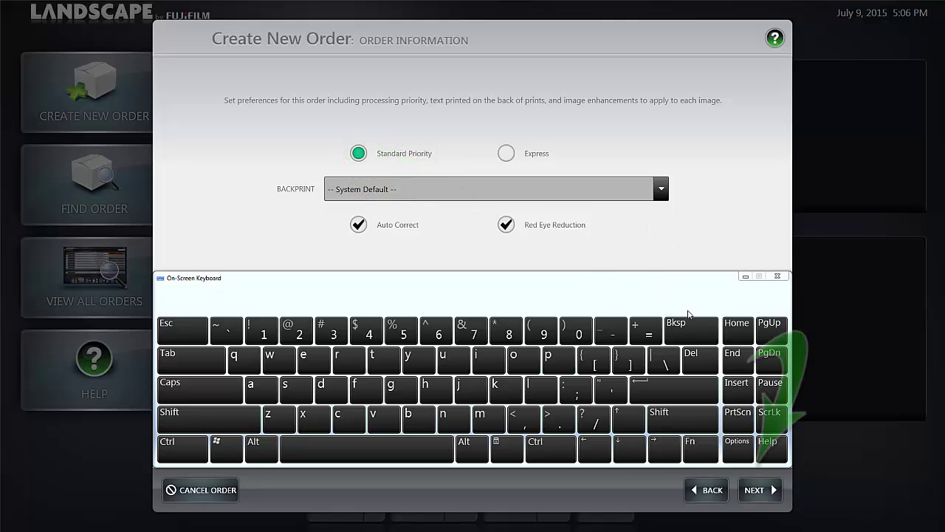
{"action": "left_click", "coordinate": [755, 495]}
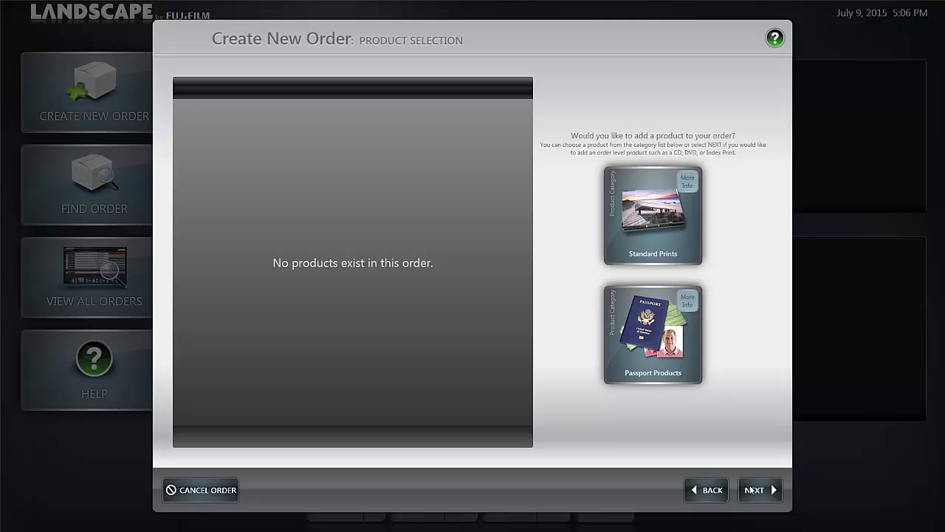
Step: Choose 4x6 Prints on Lustre from Standard Prints and continue to file selection
{"action": "left_click", "coordinate": [648, 213]}
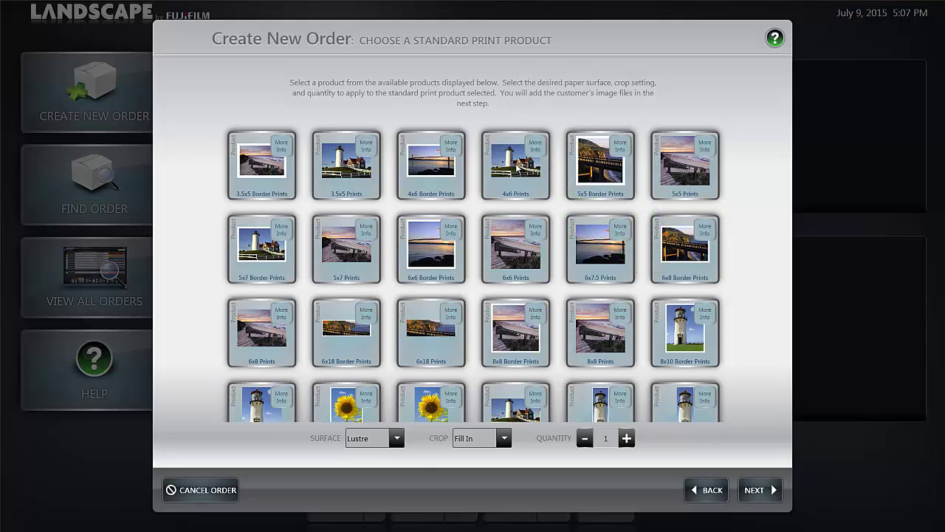
{"action": "left_click", "coordinate": [517, 168]}
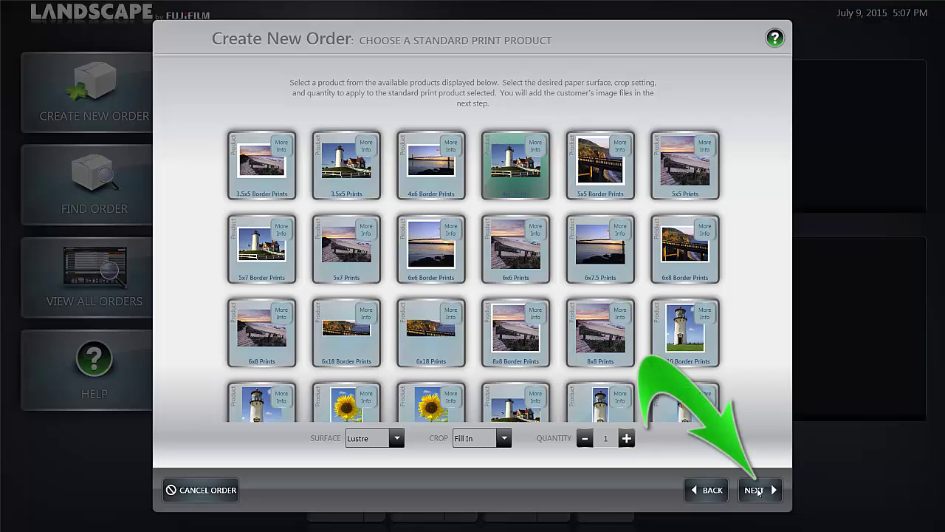
{"action": "left_click", "coordinate": [756, 490]}
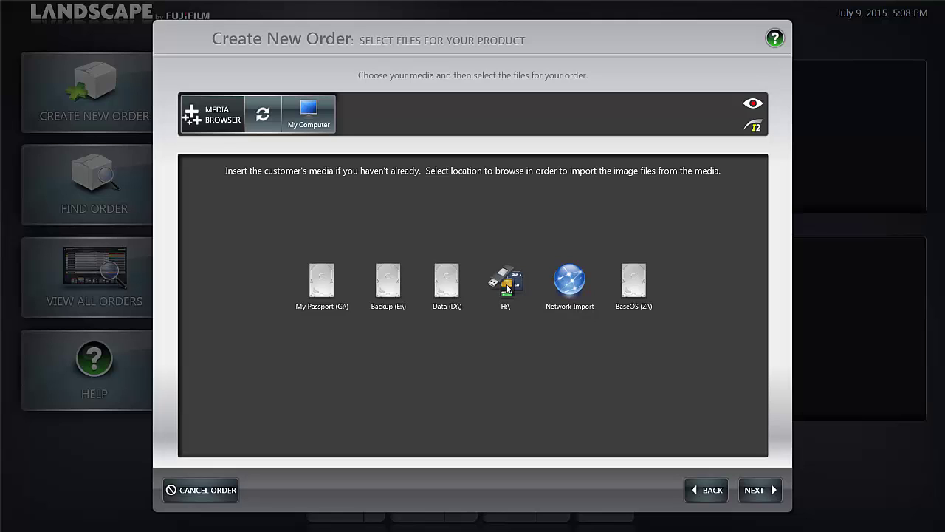
Step: Add all 28 photos from H:\ DCIM > 103_FUJI to the 4x6 Lustre print item
{"action": "left_click", "coordinate": [508, 289]}
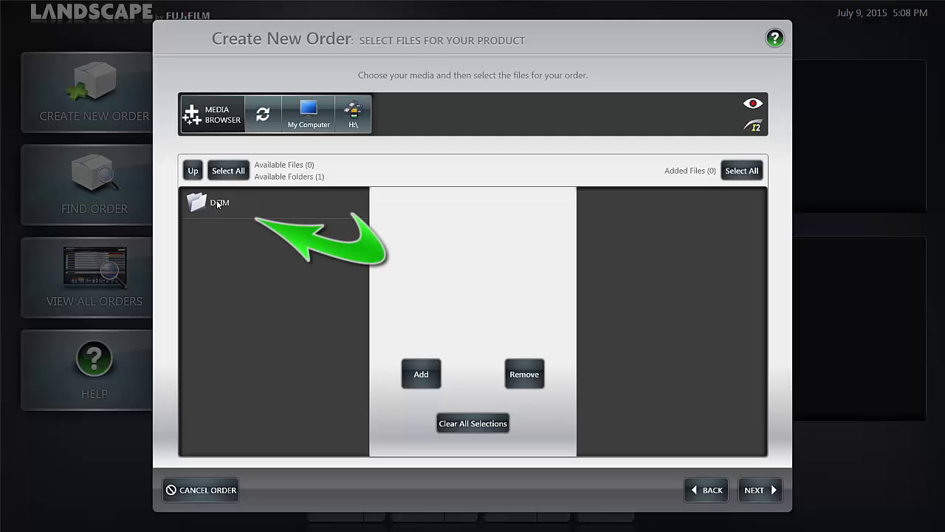
{"action": "left_click", "coordinate": [216, 204]}
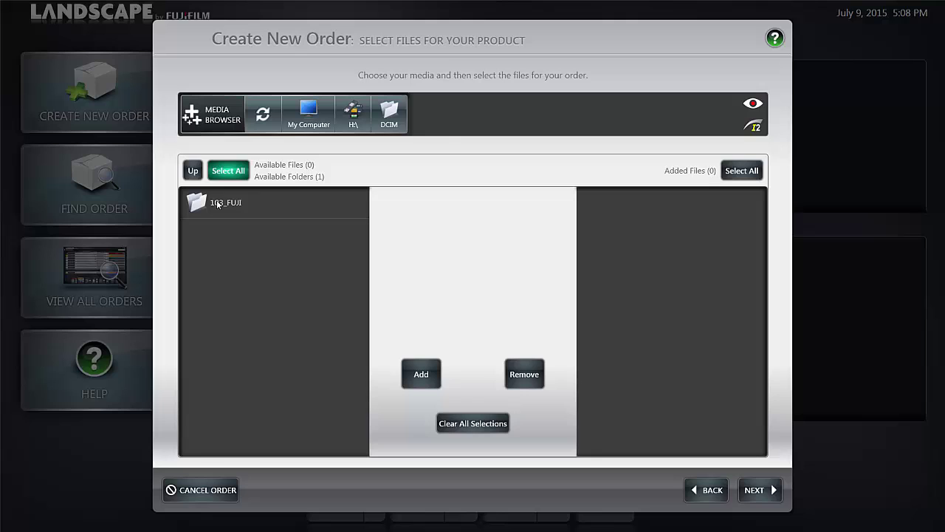
{"action": "left_click", "coordinate": [217, 204]}
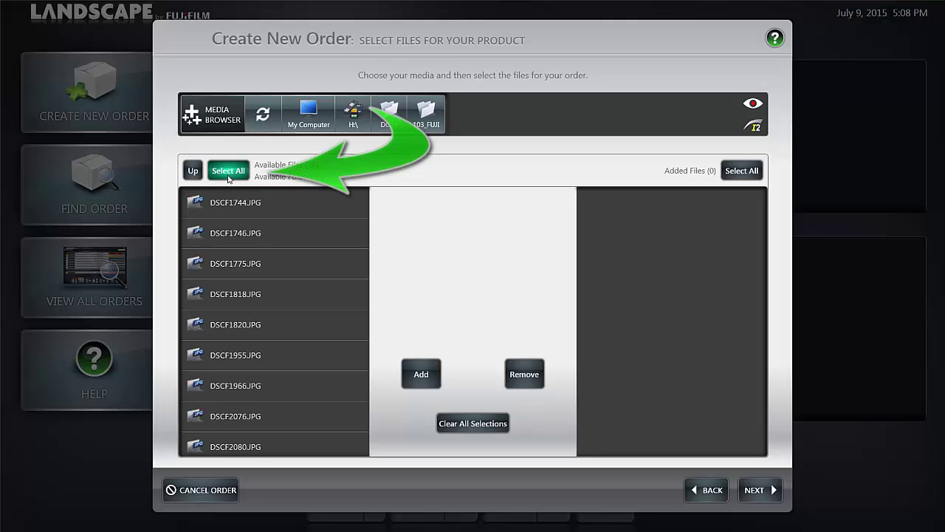
{"action": "left_click", "coordinate": [229, 172]}
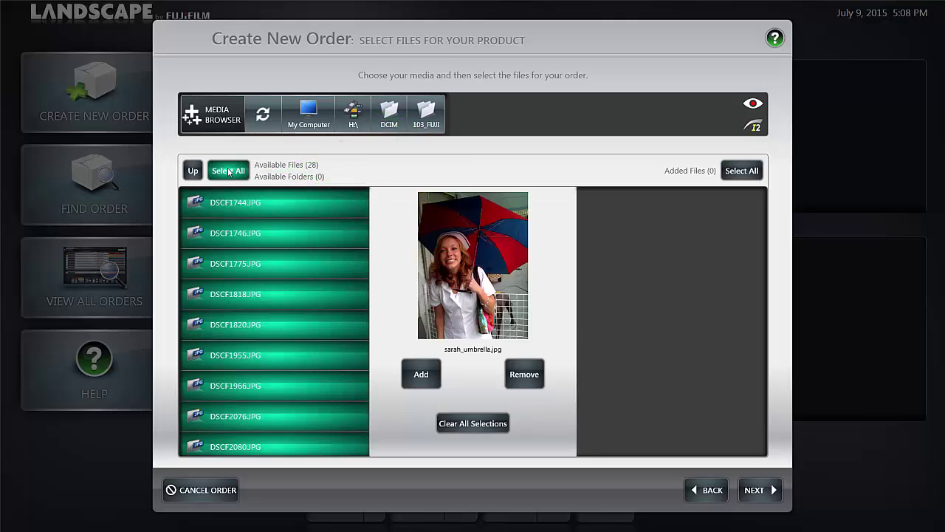
{"action": "left_click", "coordinate": [423, 374]}
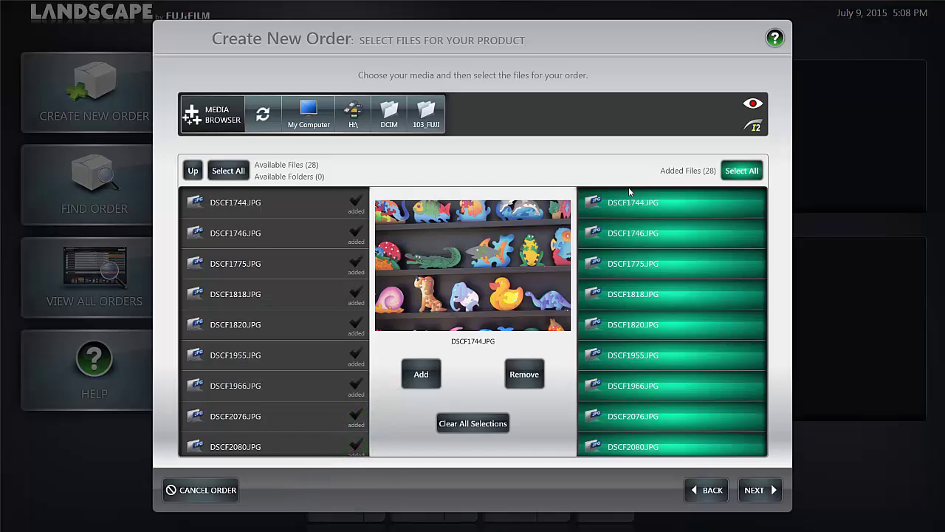
{"action": "left_click", "coordinate": [760, 491]}
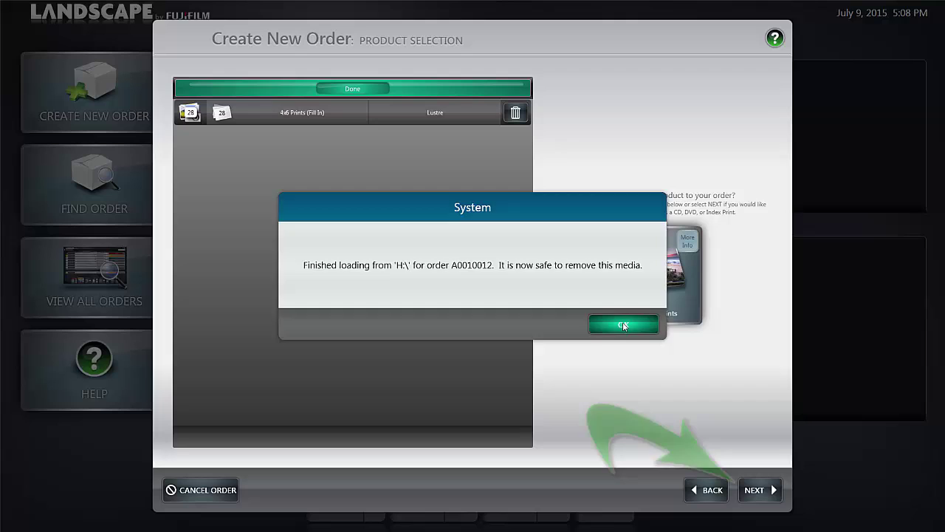
Step: Dismiss the finished-loading notice and advance to the order-level product options
{"action": "left_click", "coordinate": [623, 326]}
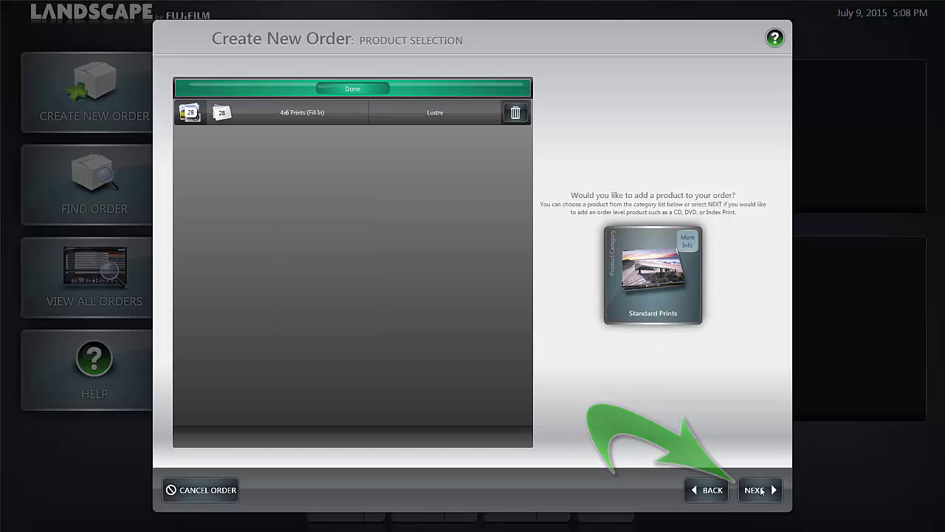
{"action": "left_click", "coordinate": [761, 490]}
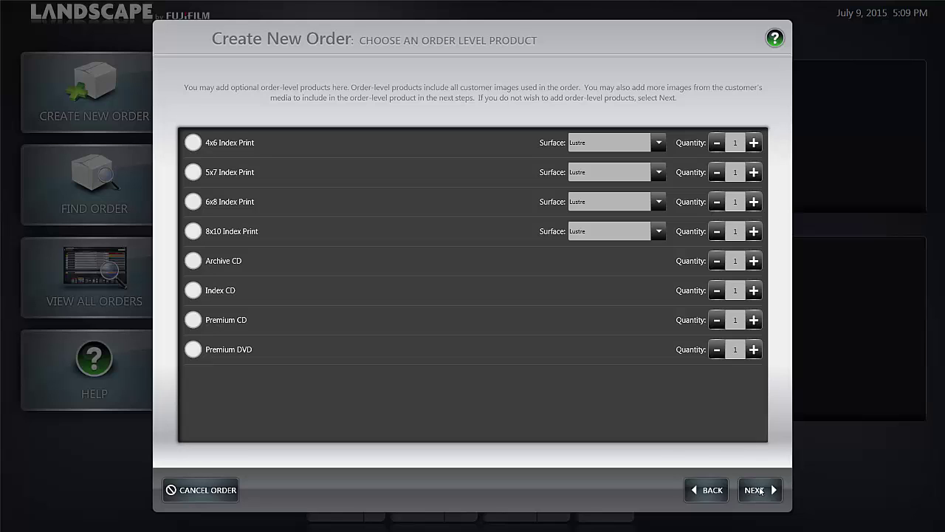
Step: Skip index prints, CDs and DVD to reach the Order Summary
{"action": "left_click", "coordinate": [760, 490]}
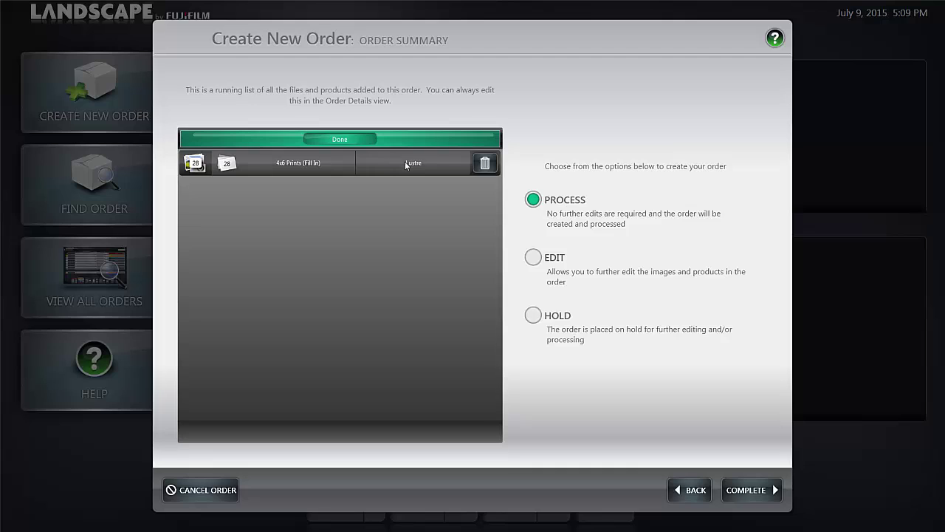
Step: Set the 28-print order to Hold instead of Process and complete it
{"action": "left_click", "coordinate": [485, 163]}
{"action": "left_click", "coordinate": [532, 316]}
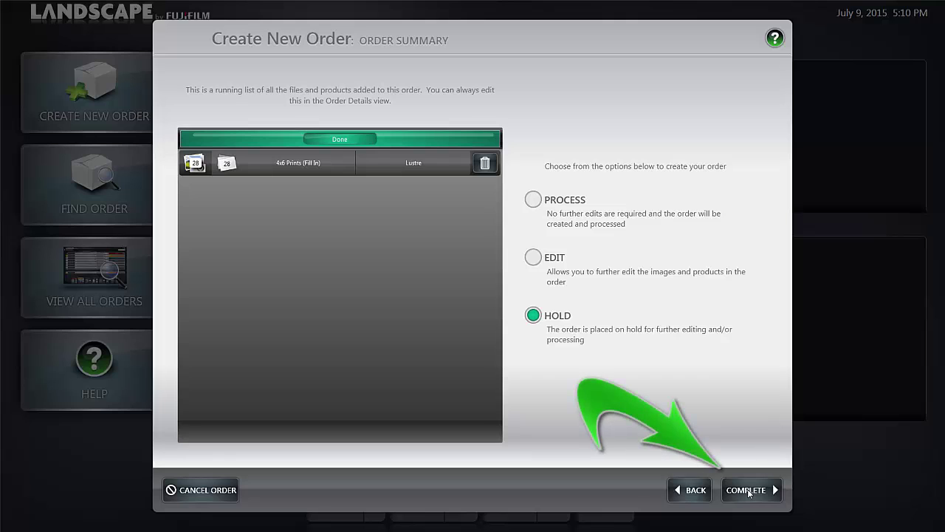
{"action": "left_click", "coordinate": [748, 491]}
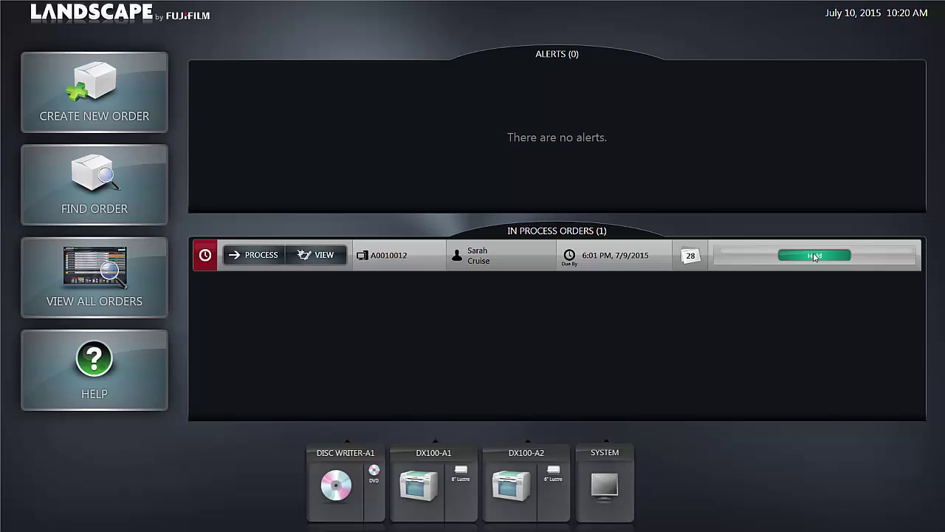
Step: Open the held order's 4x6 Prints product and select all 28 photos
{"action": "left_click", "coordinate": [323, 255]}
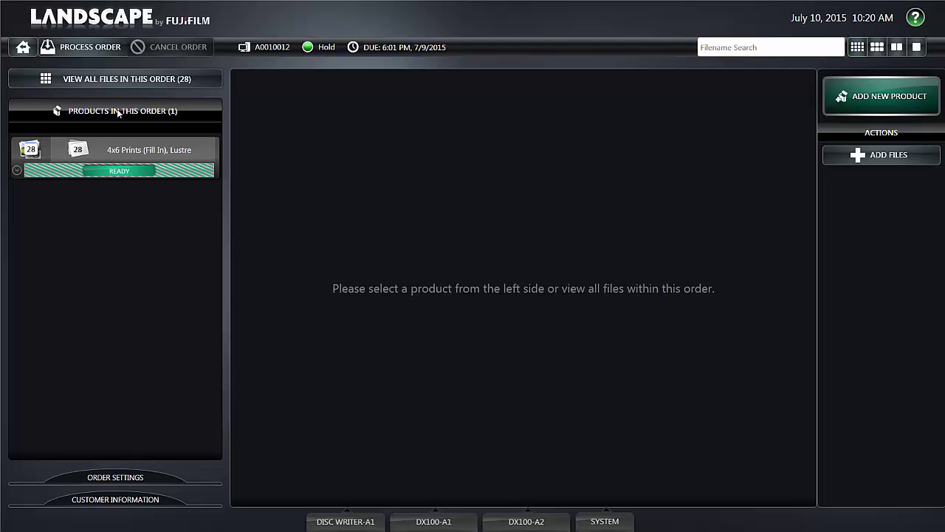
{"action": "left_click", "coordinate": [118, 148]}
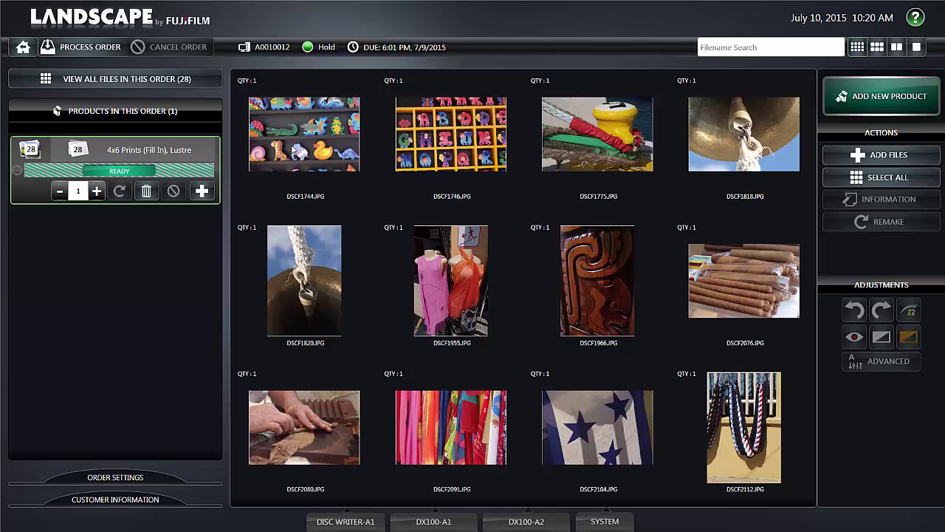
{"action": "scroll", "coordinate": [537, 258], "scroll_direction": "down", "scroll_amount": 1}
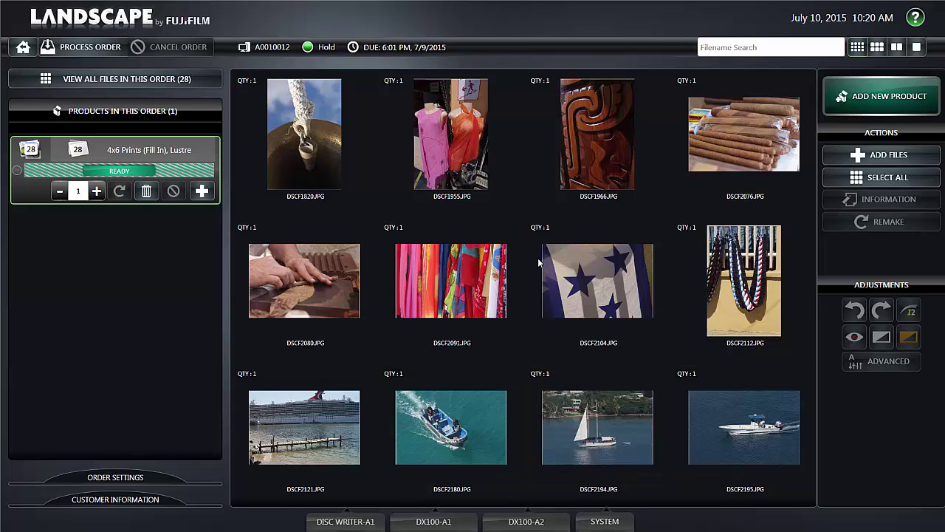
{"action": "scroll", "coordinate": [539, 262], "scroll_direction": "up", "scroll_amount": 1}
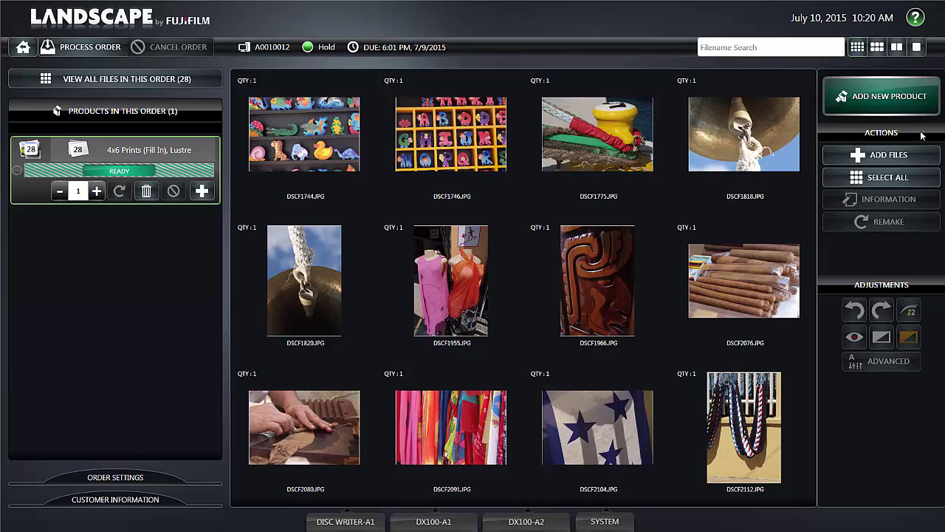
{"action": "left_click", "coordinate": [890, 178]}
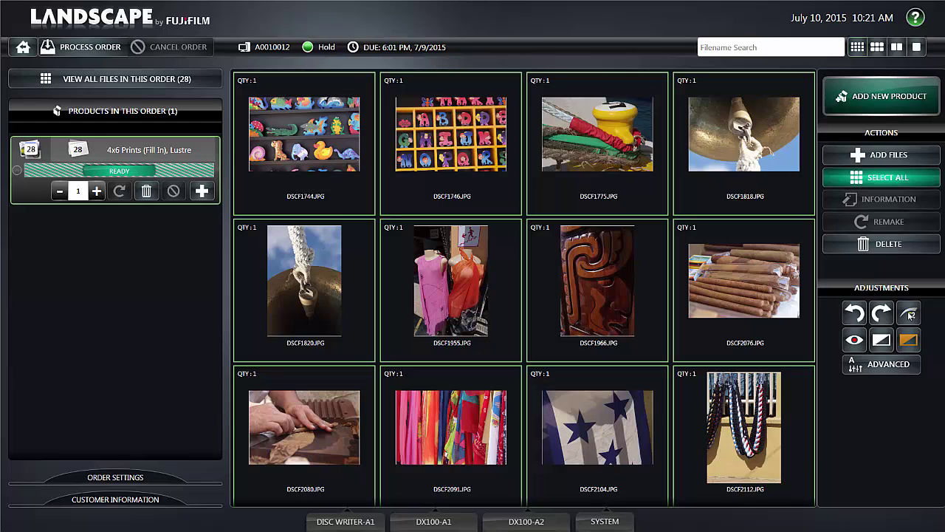
Step: Apply I2 auto-correction to every photo and request order processing
{"action": "left_click", "coordinate": [910, 314]}
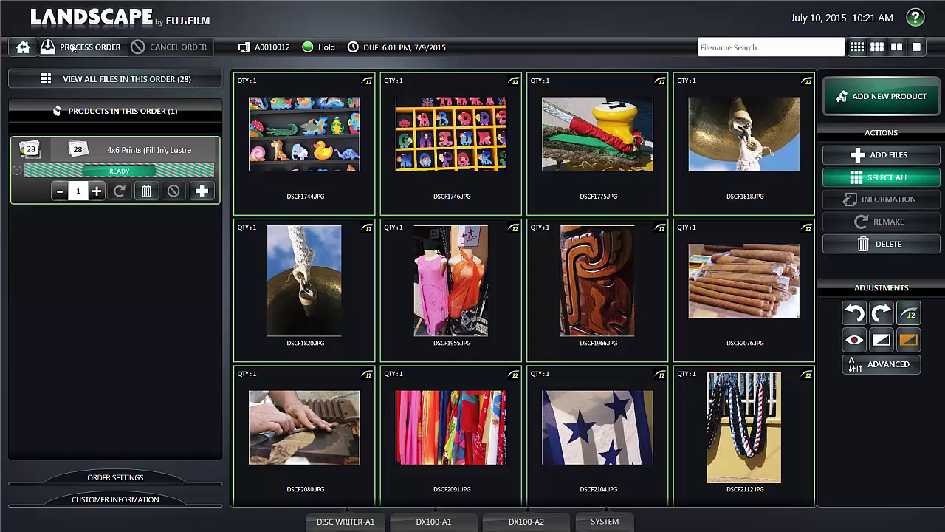
{"action": "left_click", "coordinate": [78, 47]}
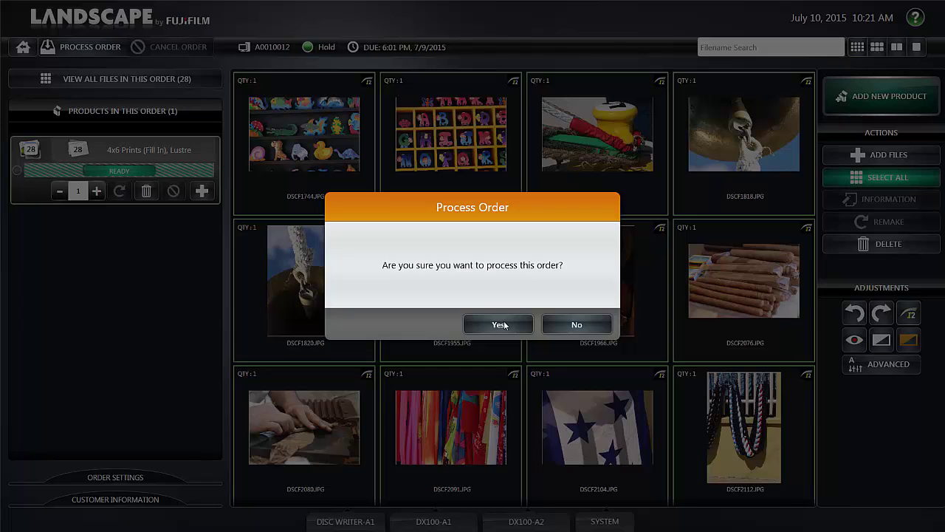
Step: Confirm processing so the order switches from Hold to Queued
{"action": "left_click", "coordinate": [504, 325]}
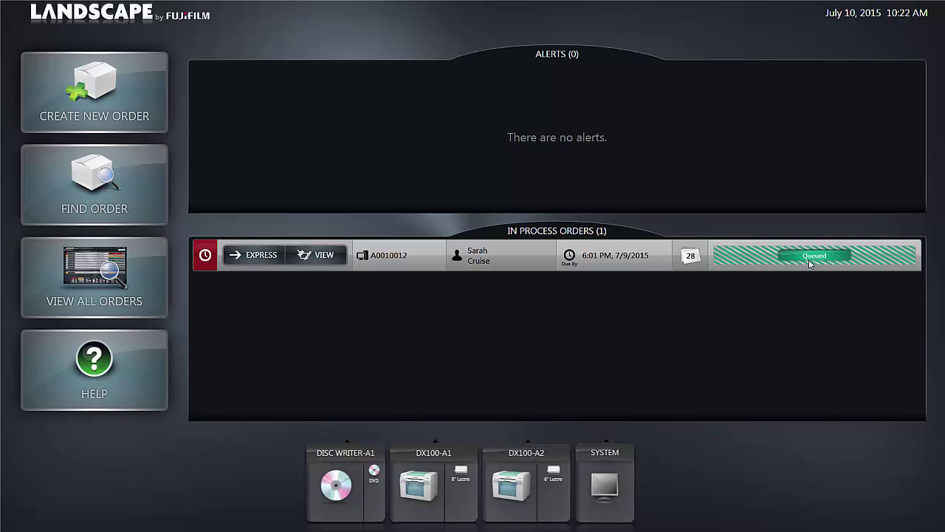
Step: Mark the 28-print lustre order as express so it starts printing with status Working
{"action": "left_click", "coordinate": [261, 255]}
{"action": "left_click", "coordinate": [261, 256]}
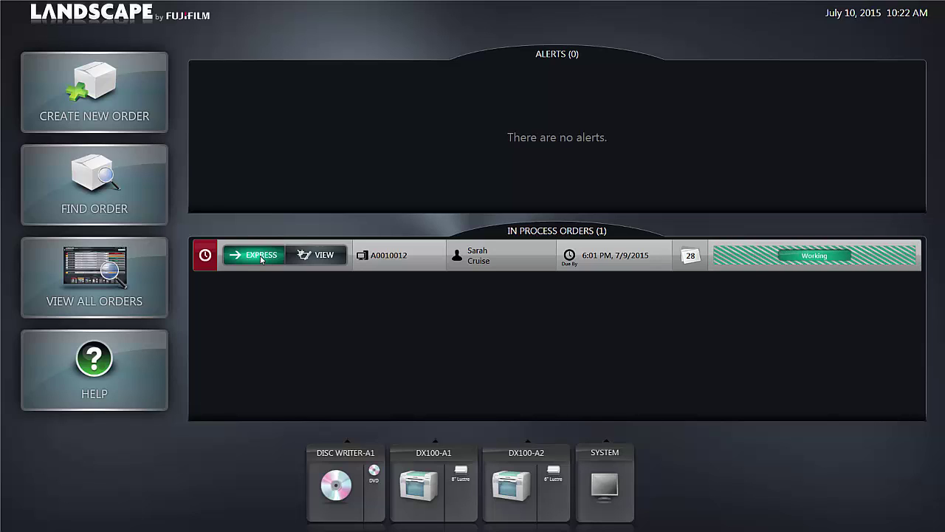